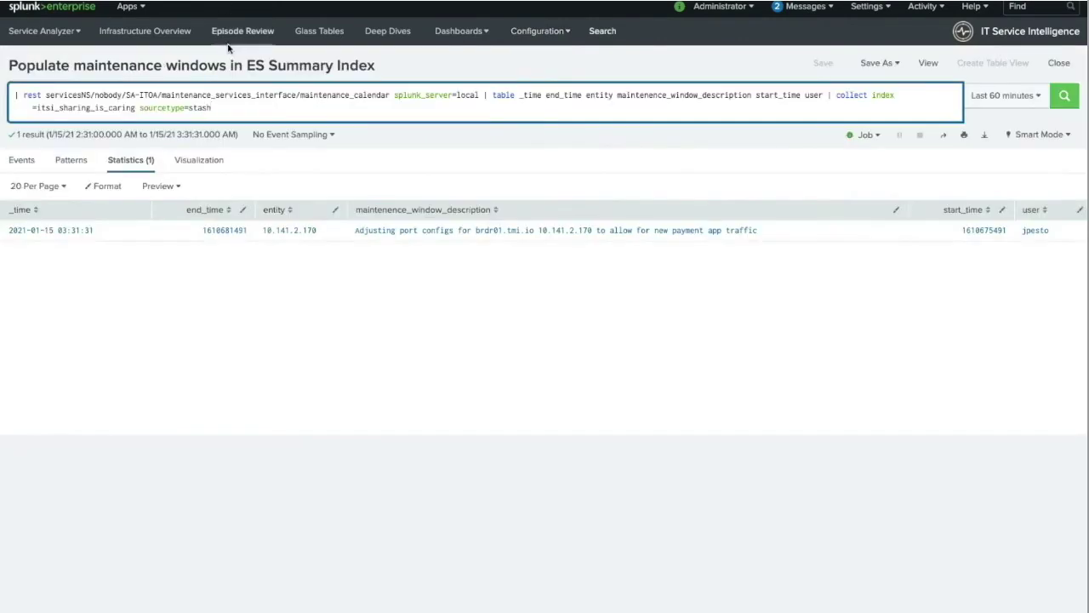
Examine the maintenance window search's REST call, table fields and collect command for the itsi_sharing_is_caring index
{"action": "left_click_drag", "start_coordinate": [479, 95], "coordinate": [132, 85]}
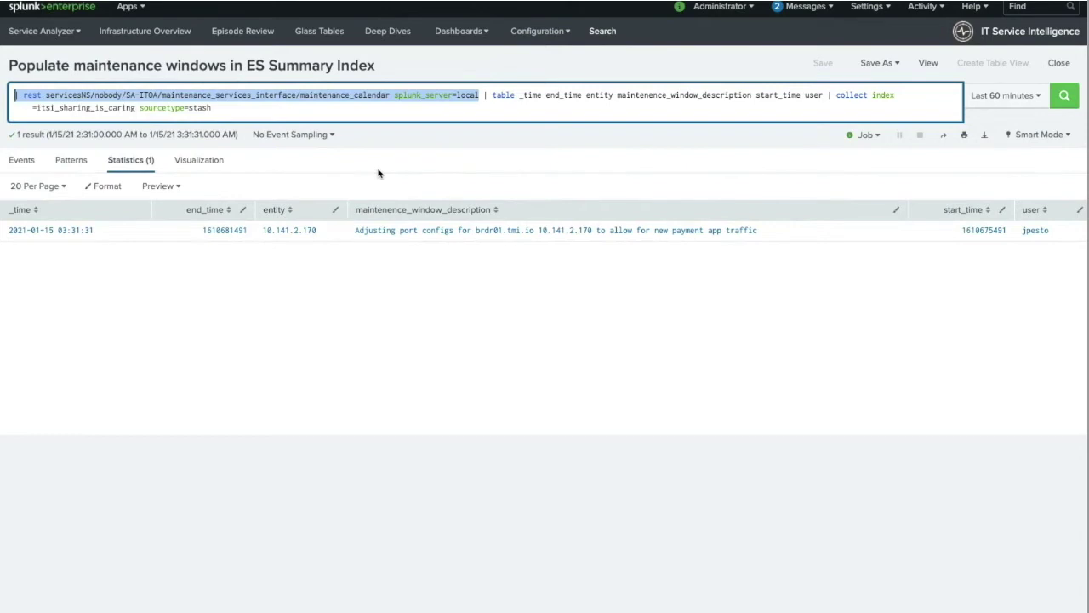
{"action": "left_click", "coordinate": [492, 107]}
{"action": "left_click_drag", "start_coordinate": [824, 95], "coordinate": [482, 95]}
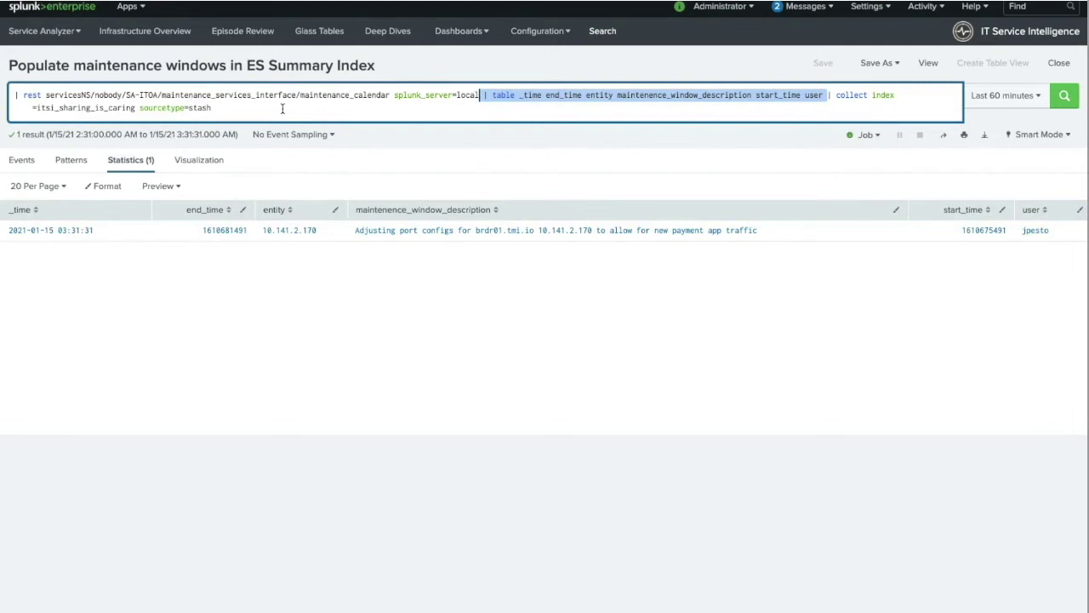
{"action": "left_click_drag", "start_coordinate": [213, 108], "coordinate": [831, 95]}
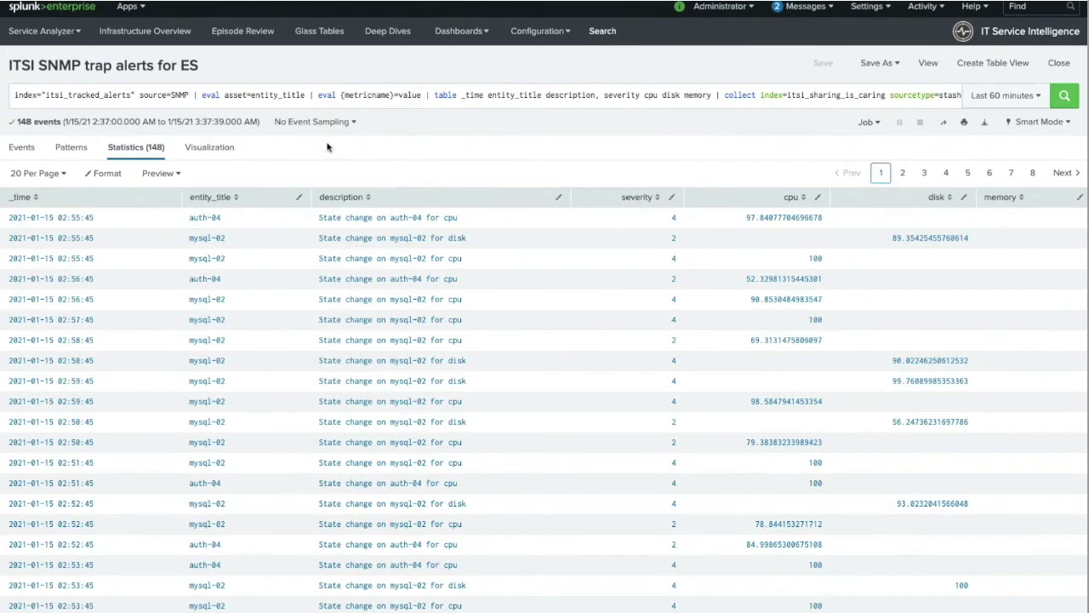
Examine each part of the ITSI SNMP trap alerts search: index and source filter, both evals, table fields and collect command
{"action": "left_click_drag", "start_coordinate": [191, 94], "coordinate": [10, 94]}
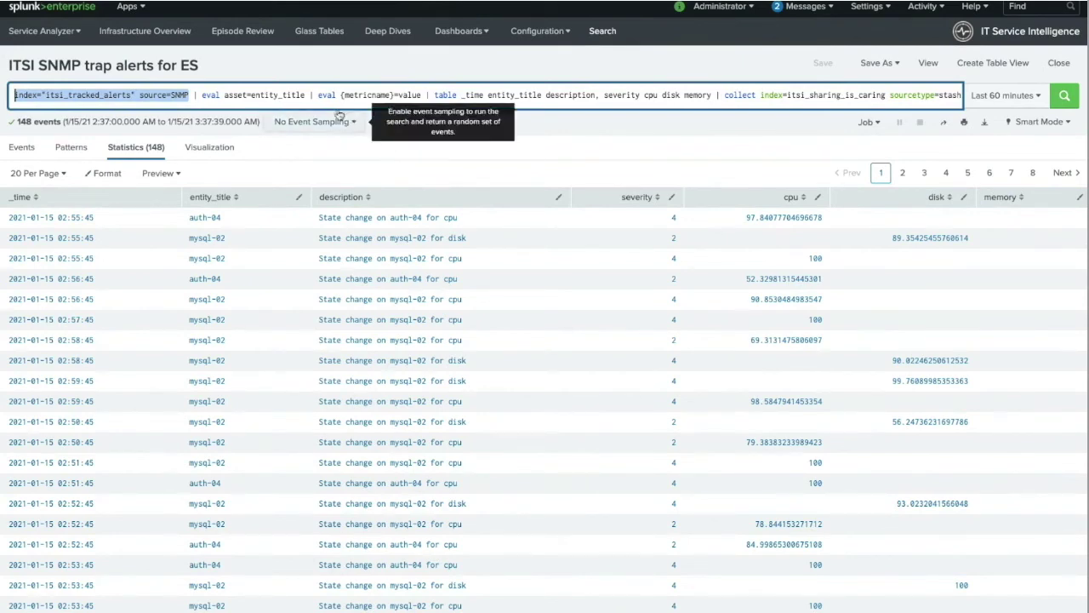
{"action": "left_click", "coordinate": [307, 95]}
{"action": "left_click_drag", "start_coordinate": [307, 95], "coordinate": [200, 94]}
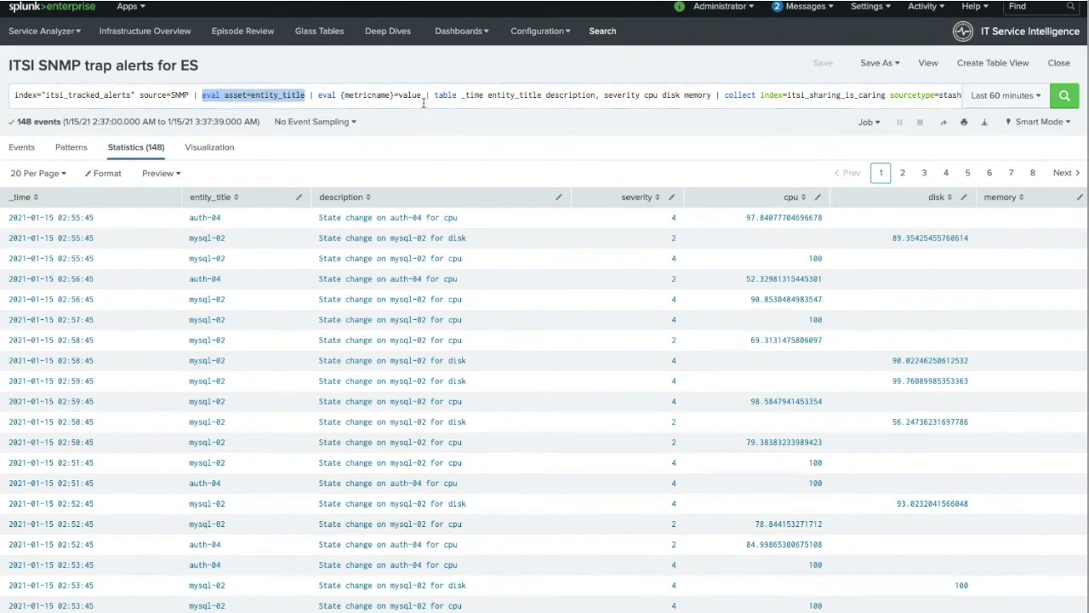
{"action": "left_click", "coordinate": [422, 95]}
{"action": "left_click_drag", "start_coordinate": [422, 95], "coordinate": [310, 94]}
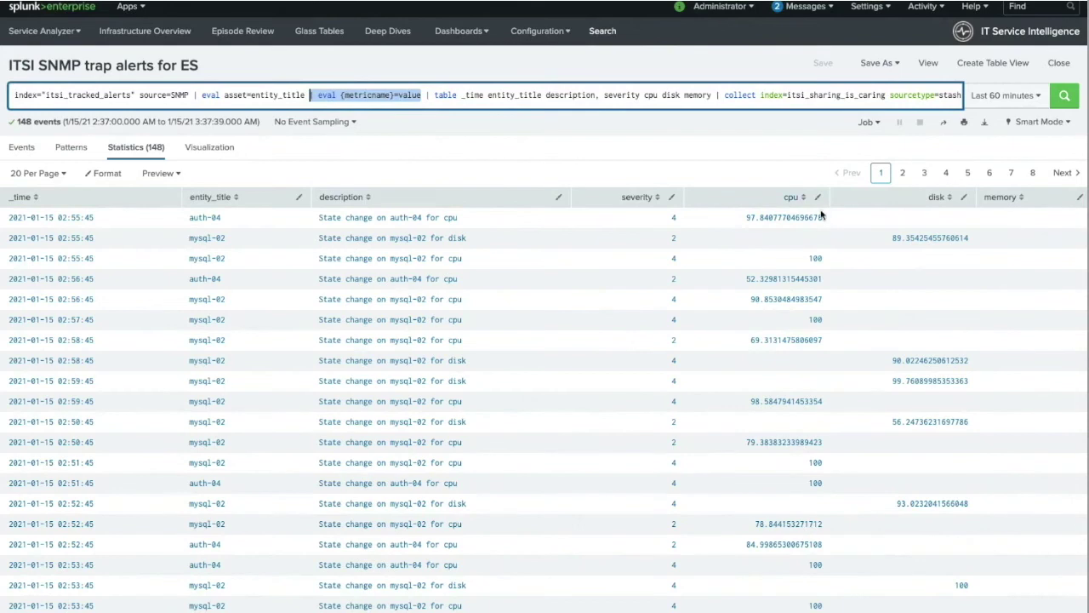
{"action": "left_click", "coordinate": [637, 125]}
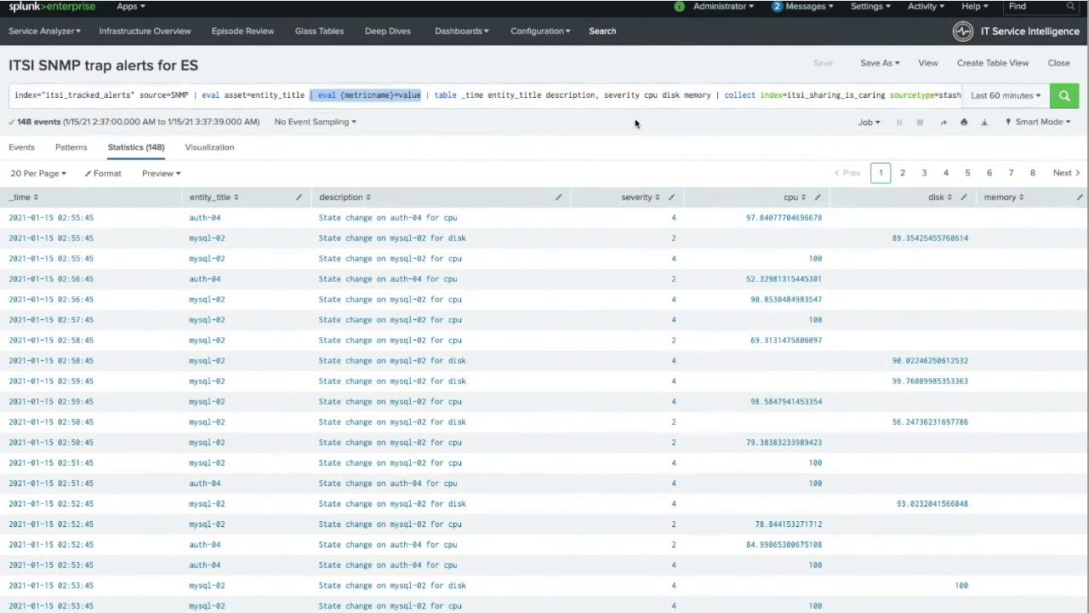
{"action": "left_click_drag", "start_coordinate": [712, 95], "coordinate": [426, 94]}
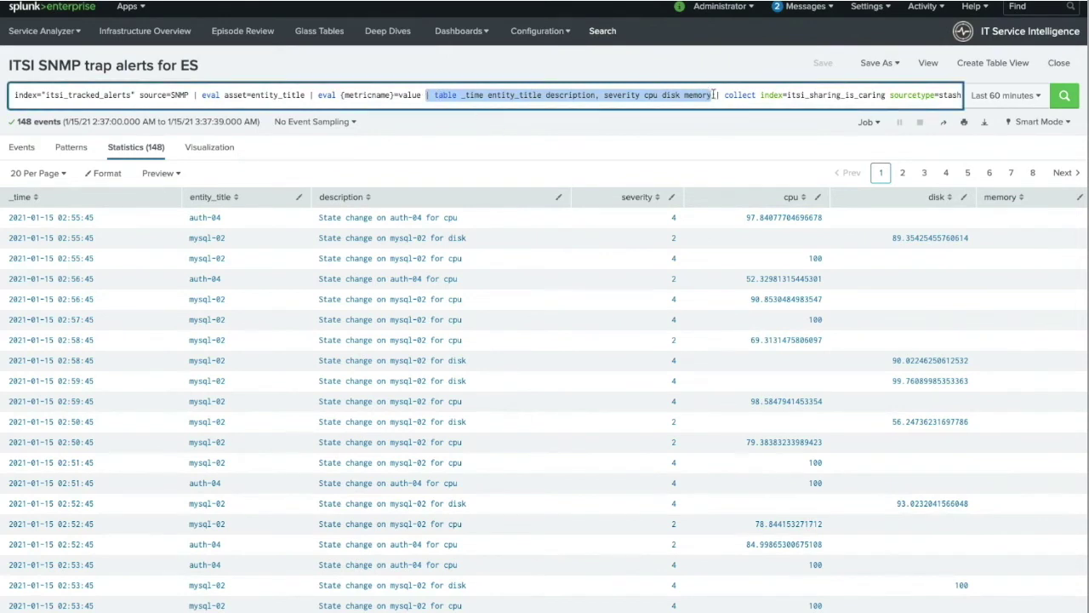
{"action": "left_click_drag", "start_coordinate": [716, 95], "coordinate": [962, 96]}
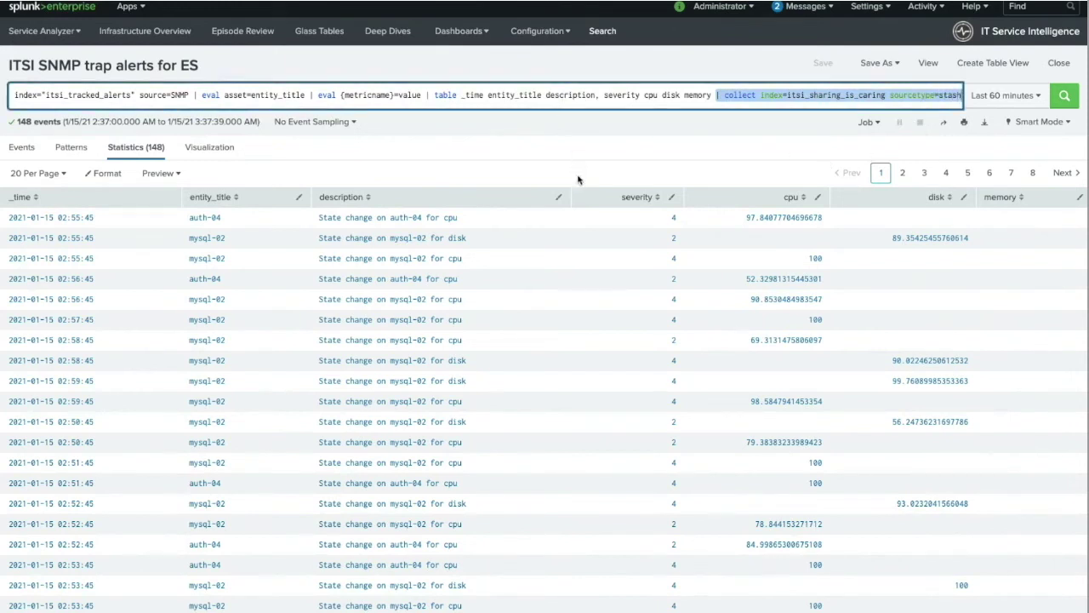
Switch to the terminal and examine the itsi_sharing_is_caring and es_sharing_is_caring index definitions
{"action": "key", "text": "super+Tab"}
{"action": "key", "text": "super+Tab"}
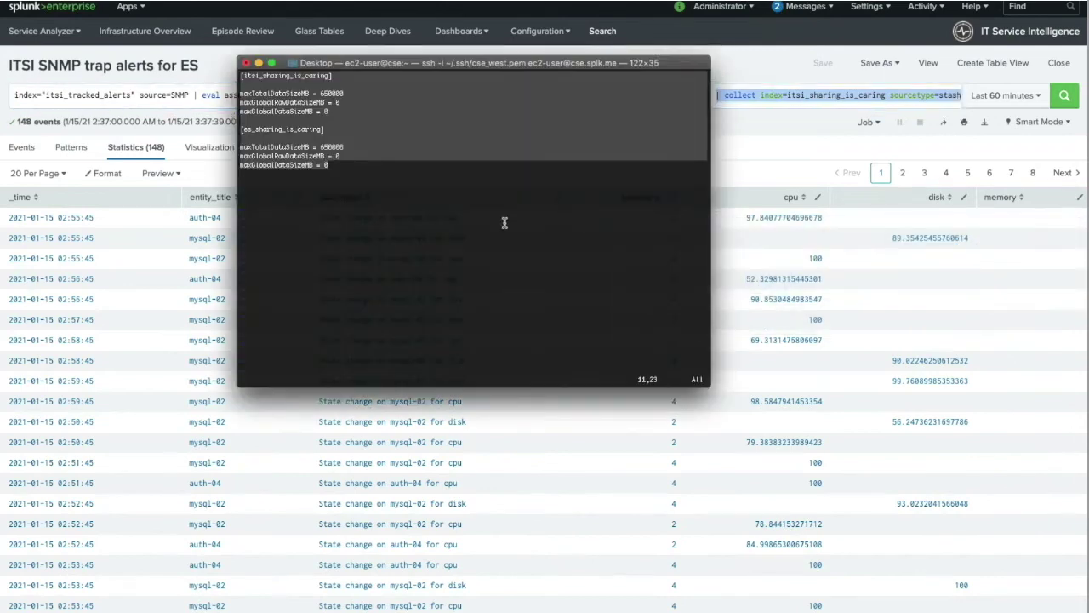
{"action": "left_click", "coordinate": [299, 167]}
{"action": "left_click_drag", "start_coordinate": [335, 164], "coordinate": [232, 75]}
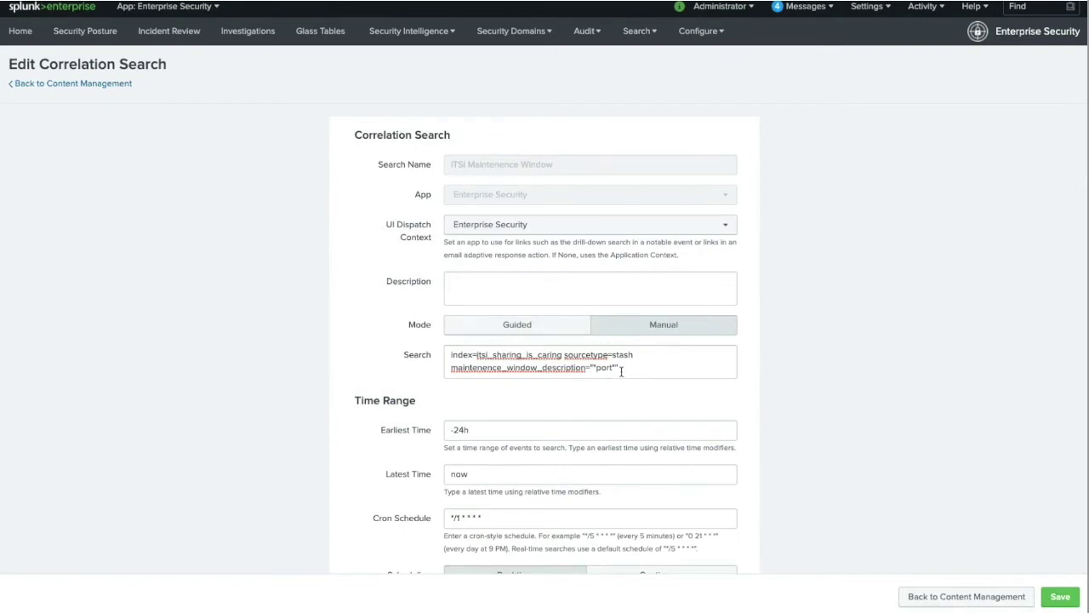
Review the ITSI Maintenence Window correlation search's query and the settings of its Notable response action
{"action": "left_click_drag", "start_coordinate": [620, 367], "coordinate": [406, 357]}
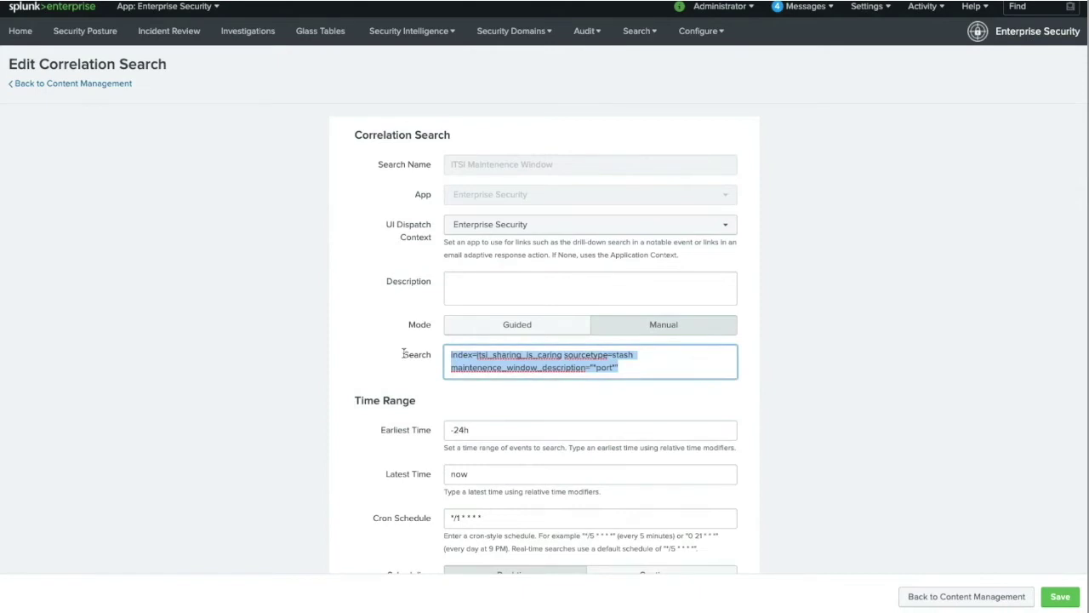
{"action": "scroll", "coordinate": [404, 354], "scroll_direction": "down", "scroll_amount": 10}
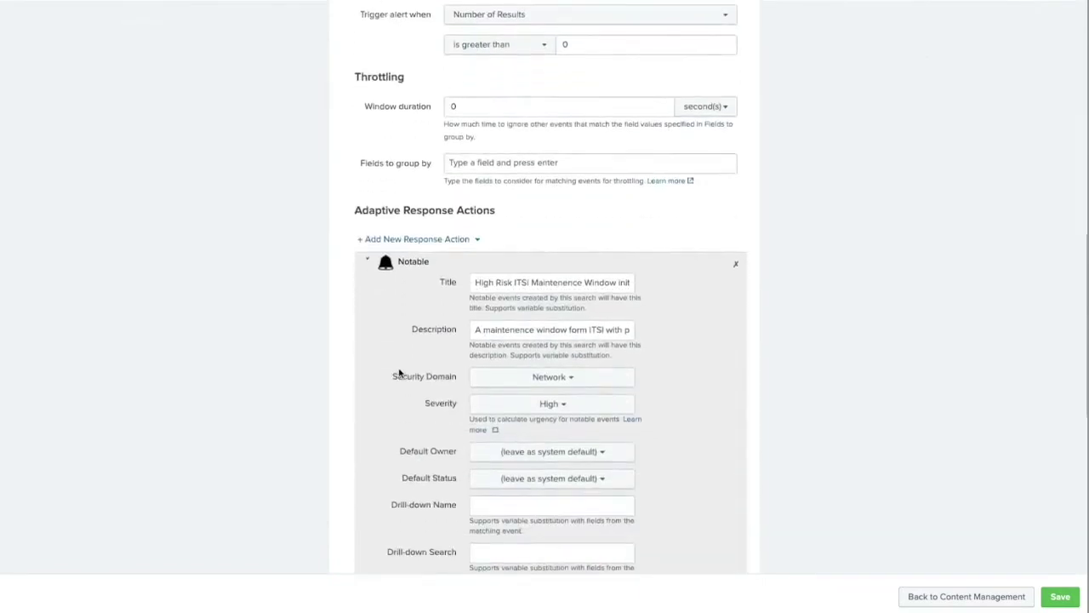
{"action": "scroll", "coordinate": [399, 373], "scroll_direction": "down", "scroll_amount": 3}
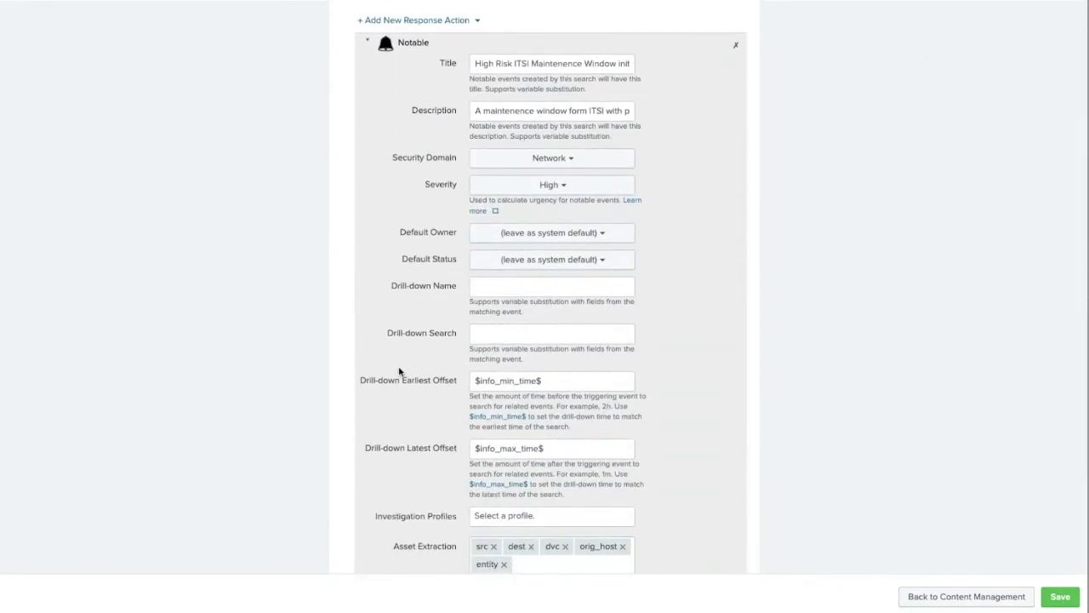
{"action": "scroll", "coordinate": [400, 371], "scroll_direction": "down", "scroll_amount": 1}
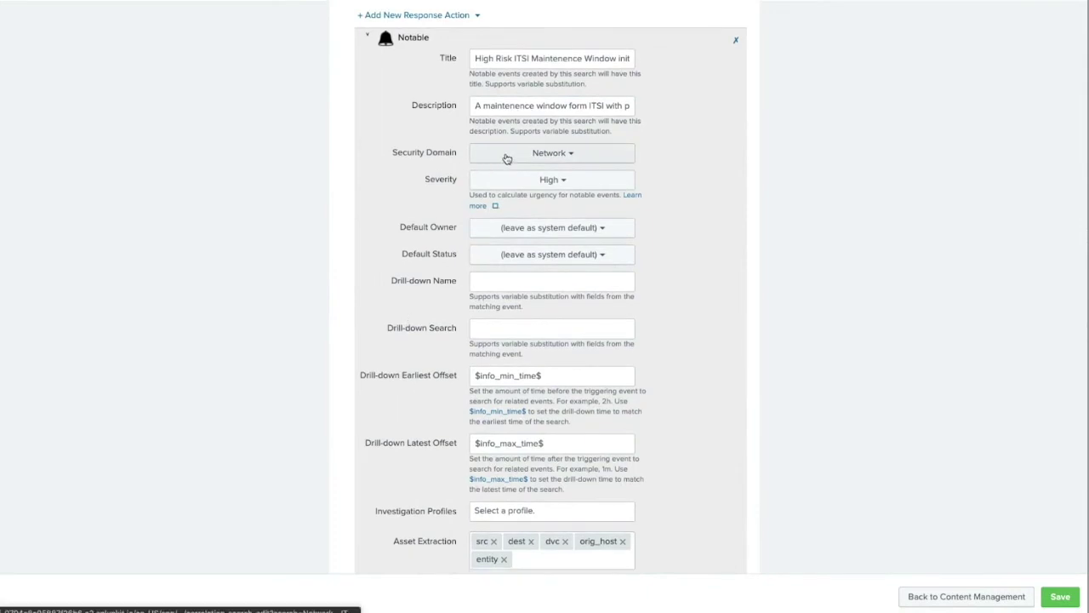
{"action": "scroll", "coordinate": [506, 160], "scroll_direction": "down", "scroll_amount": 4}
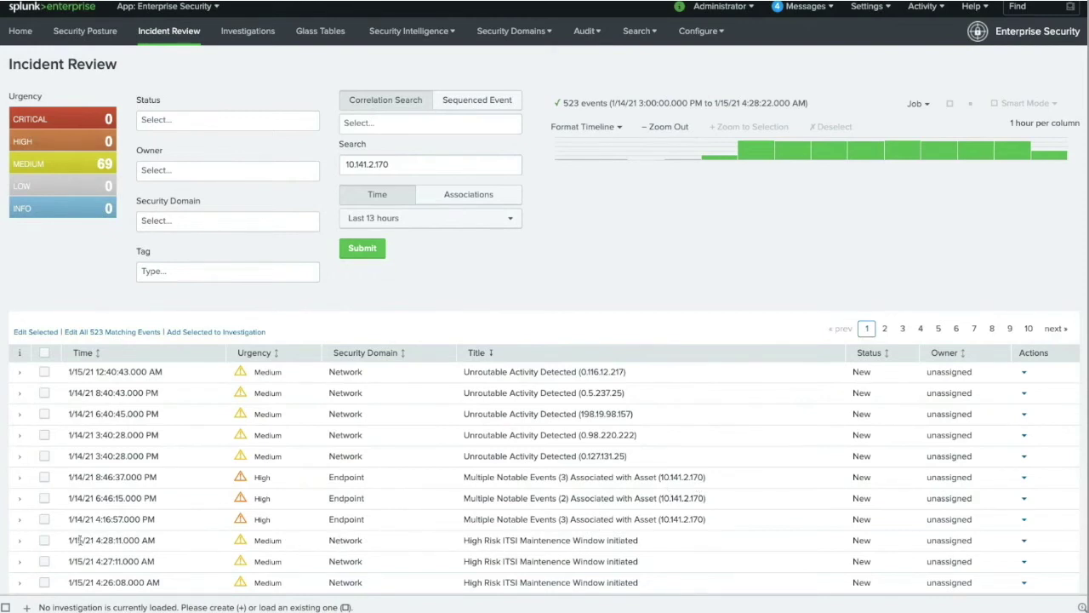
Expand the 4:28:11 AM High Risk ITSI Maintenence Window notable and inspect its user field and original maintenance description
{"action": "left_click", "coordinate": [21, 545]}
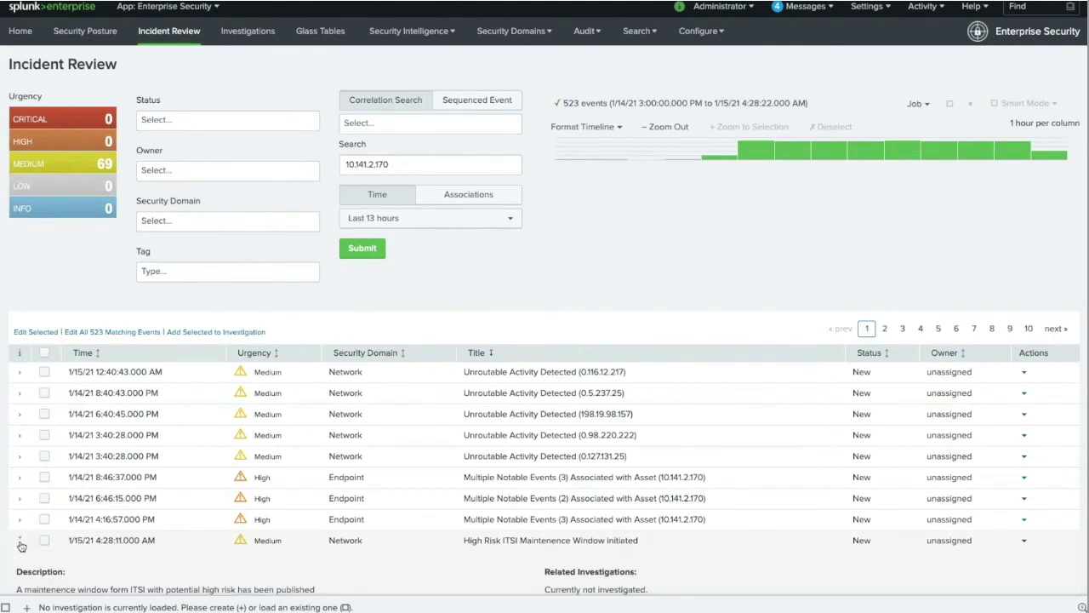
{"action": "scroll", "coordinate": [213, 539], "scroll_direction": "down", "scroll_amount": 2}
{"action": "scroll", "coordinate": [214, 538], "scroll_direction": "down", "scroll_amount": 4}
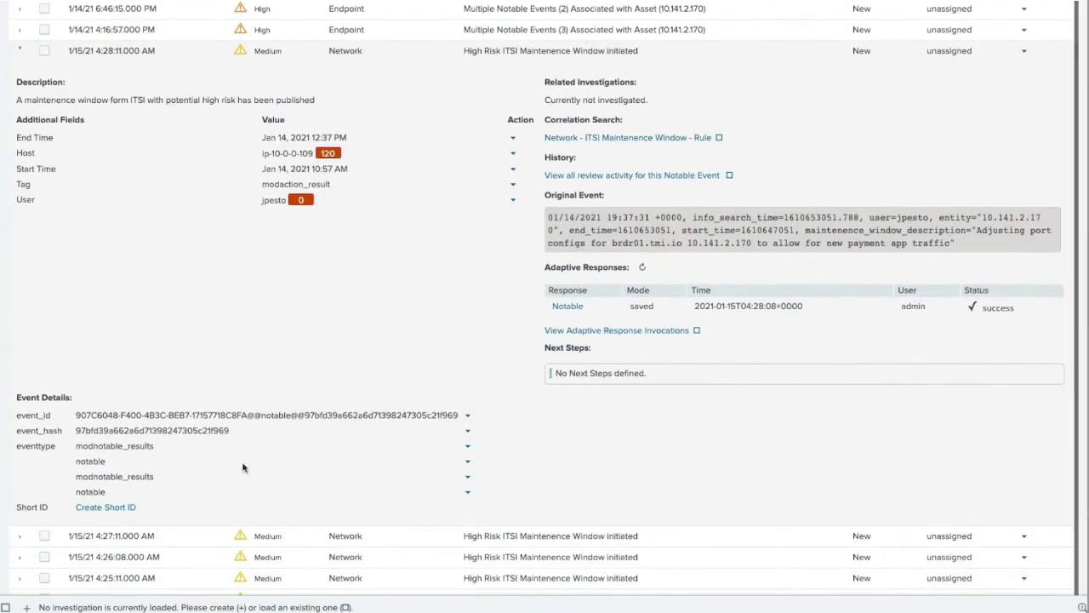
{"action": "left_click_drag", "start_coordinate": [260, 204], "coordinate": [287, 202]}
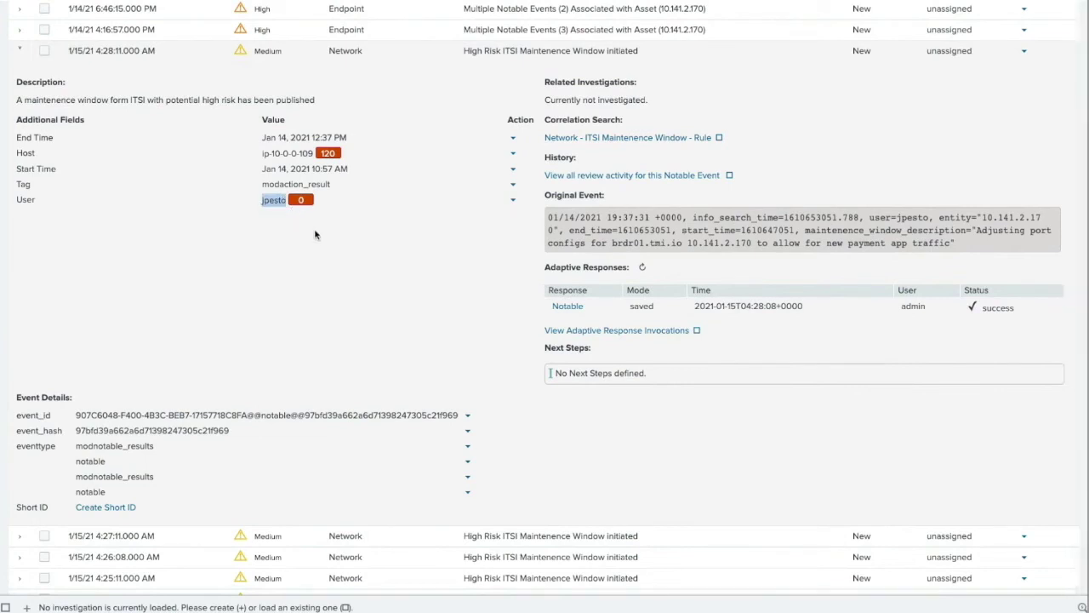
{"action": "left_click", "coordinate": [950, 241]}
{"action": "left_click_drag", "start_coordinate": [951, 241], "coordinate": [978, 228]}
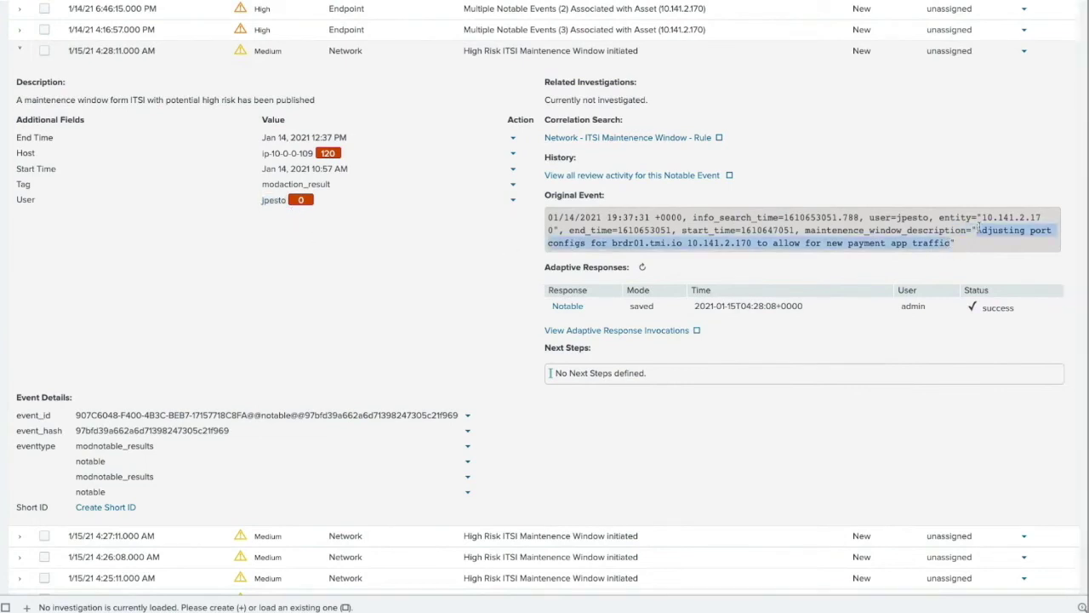
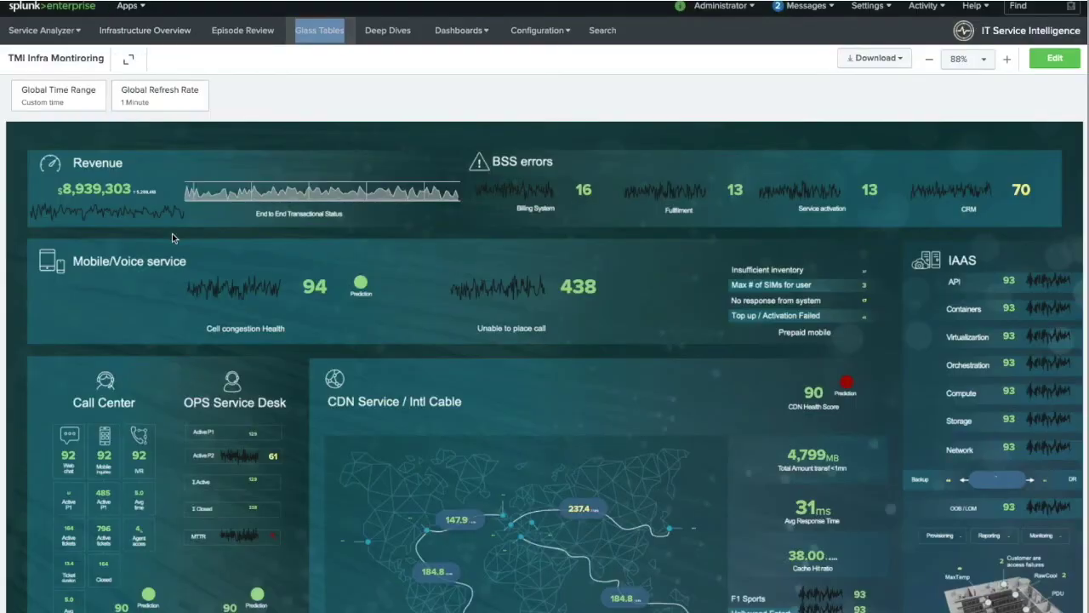
Review the impact details and the comment of the ES Flagging ITSI Network entities episode
{"action": "scroll", "coordinate": [172, 233], "scroll_direction": "down", "scroll_amount": 1}
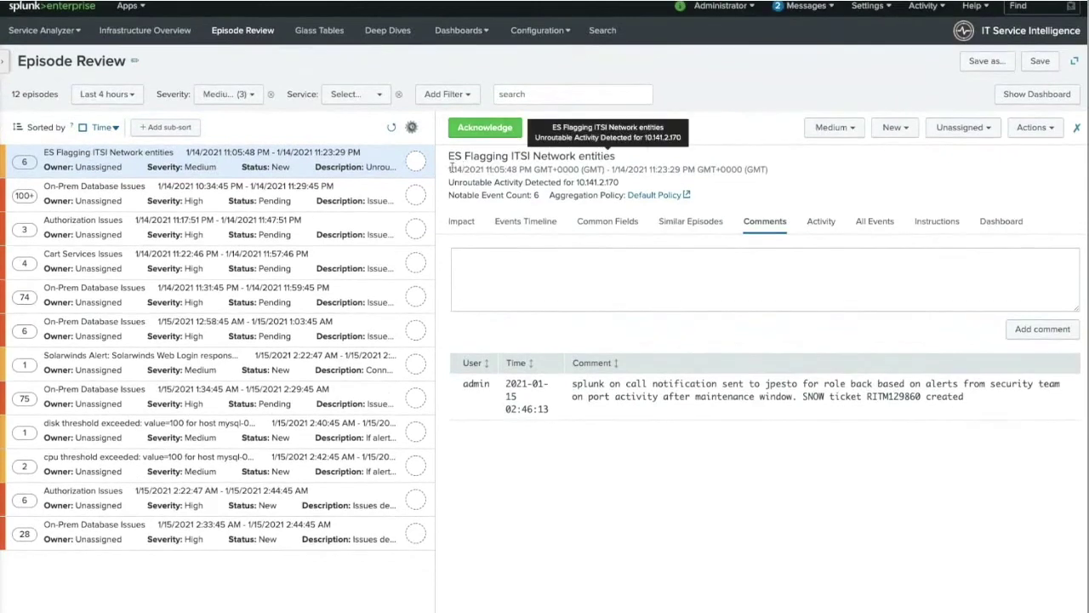
{"action": "left_click", "coordinate": [460, 223]}
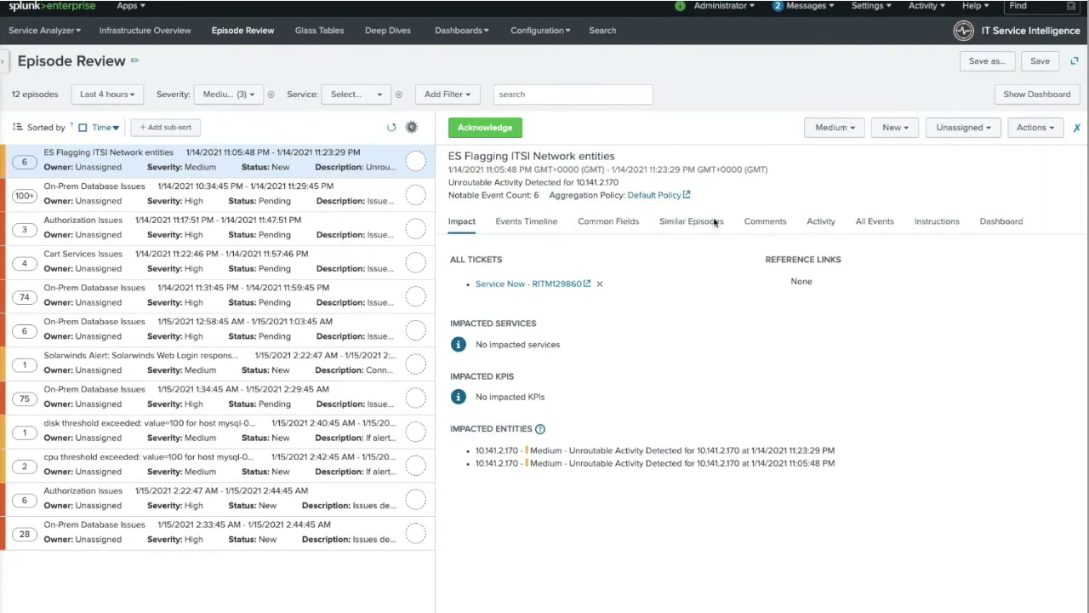
{"action": "left_click", "coordinate": [781, 223]}
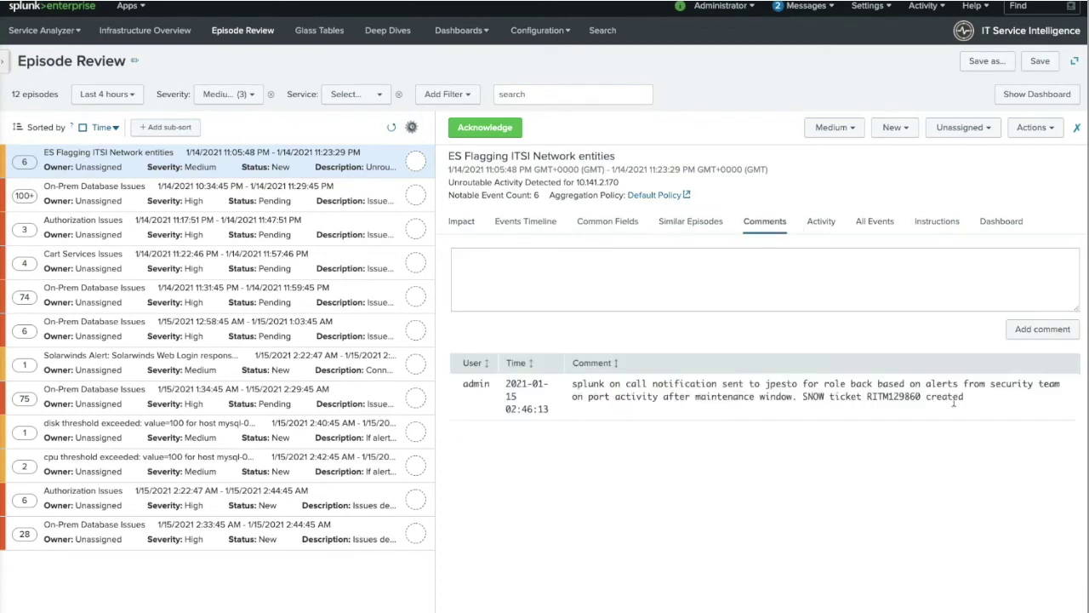
{"action": "left_click_drag", "start_coordinate": [970, 402], "coordinate": [572, 383]}
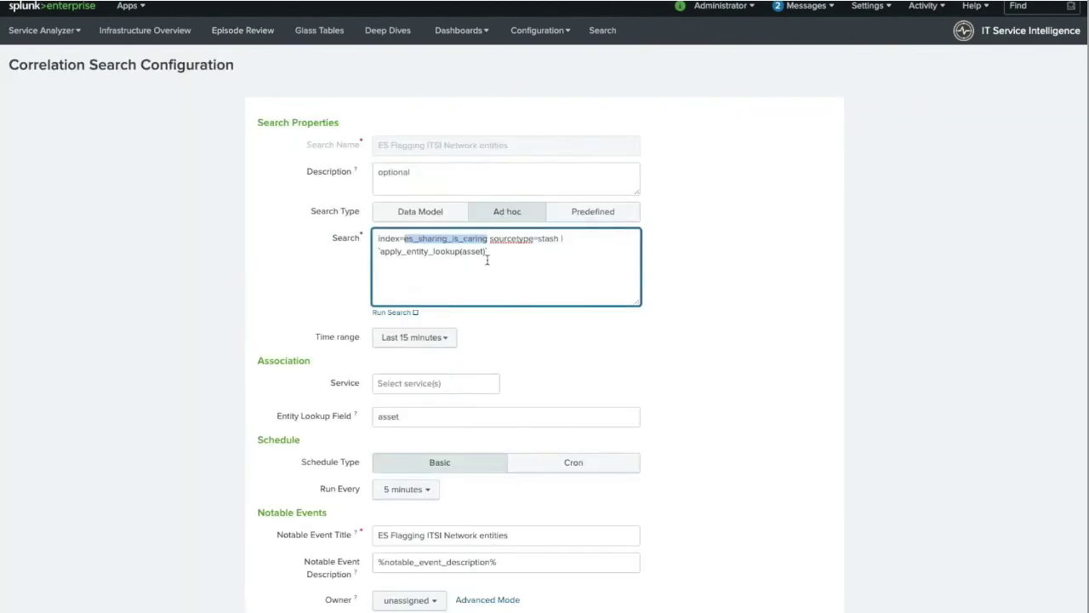
Examine the full ad hoc query of the ES Flagging ITSI Network entities correlation search
{"action": "left_click", "coordinate": [496, 253]}
{"action": "left_click_drag", "start_coordinate": [507, 247], "coordinate": [375, 239]}
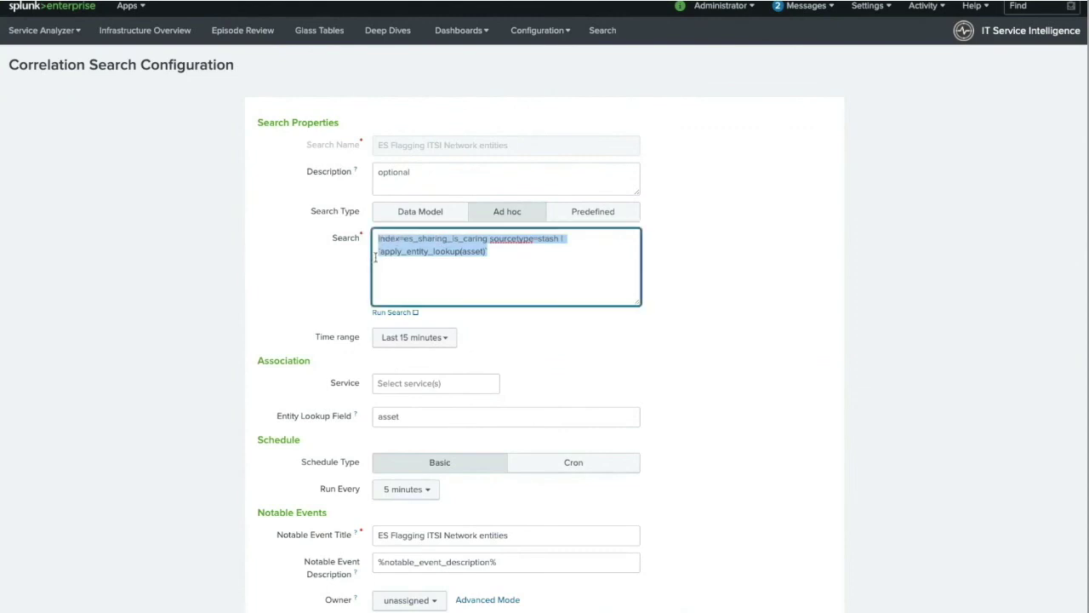